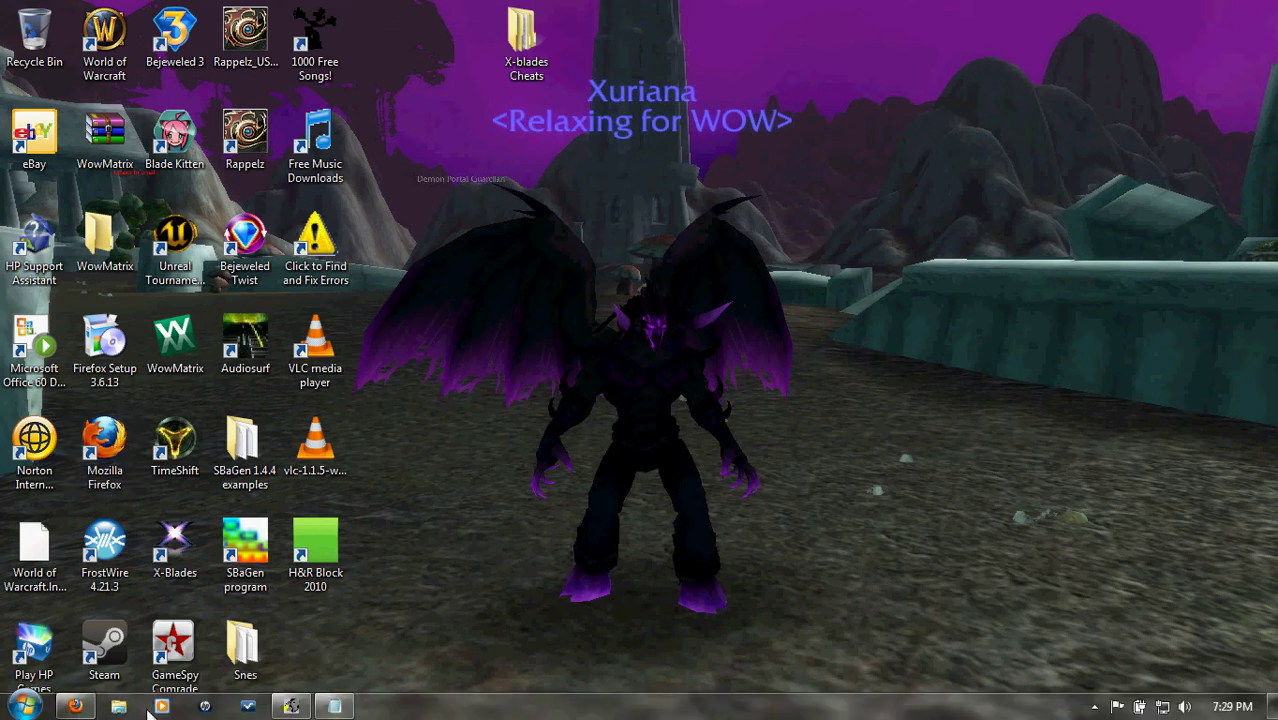
Switch to the Firefox window with the about:config page and select the page's address.
mouse_move(88, 709)
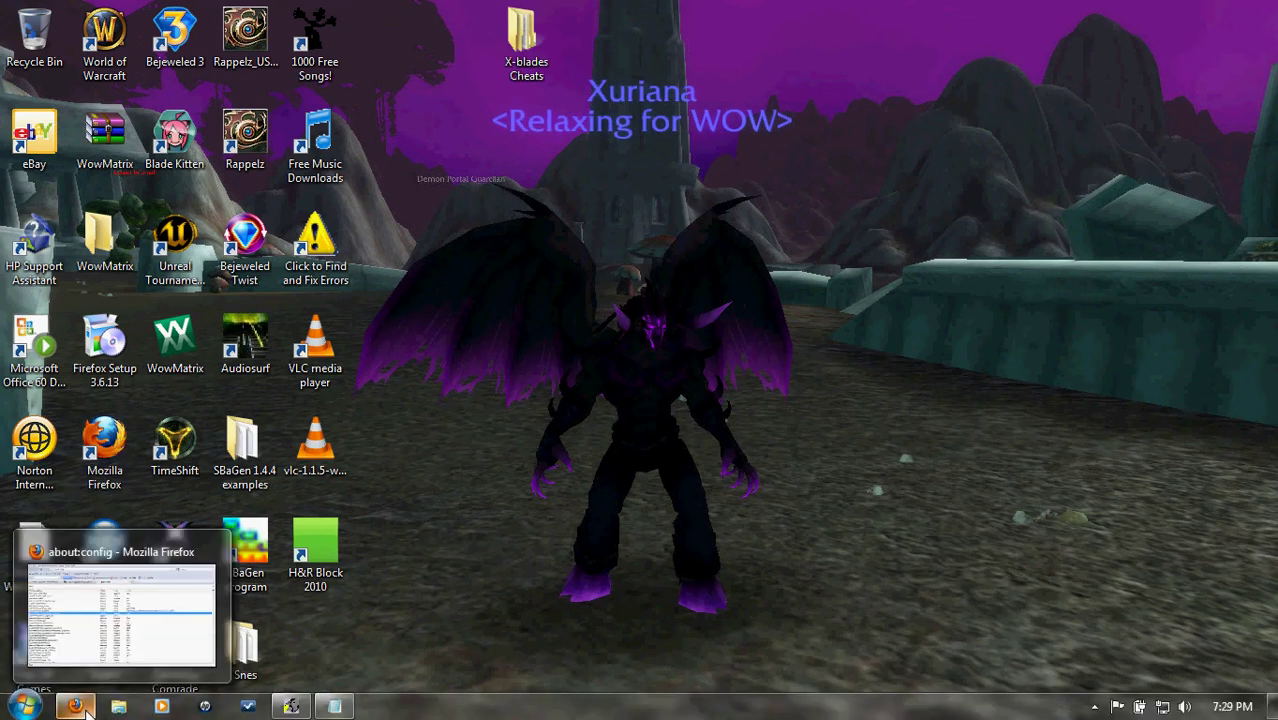
click(86, 709)
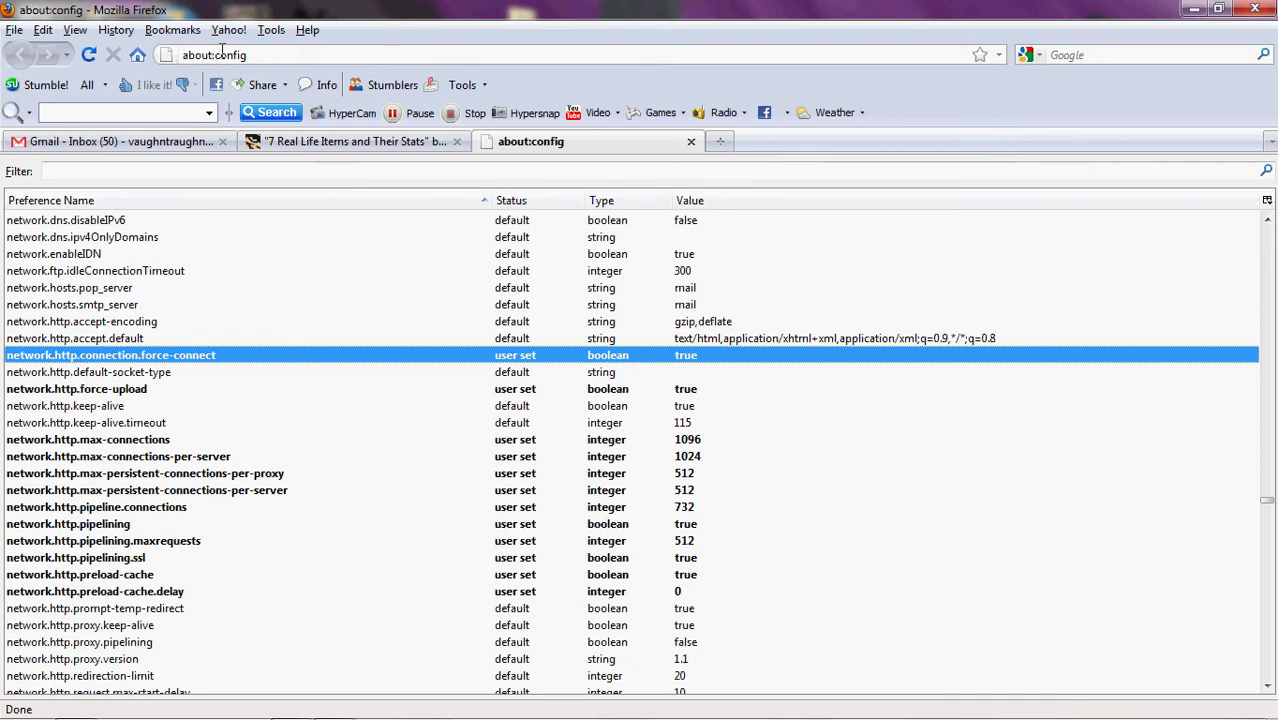
drag(280, 55, 205, 55)
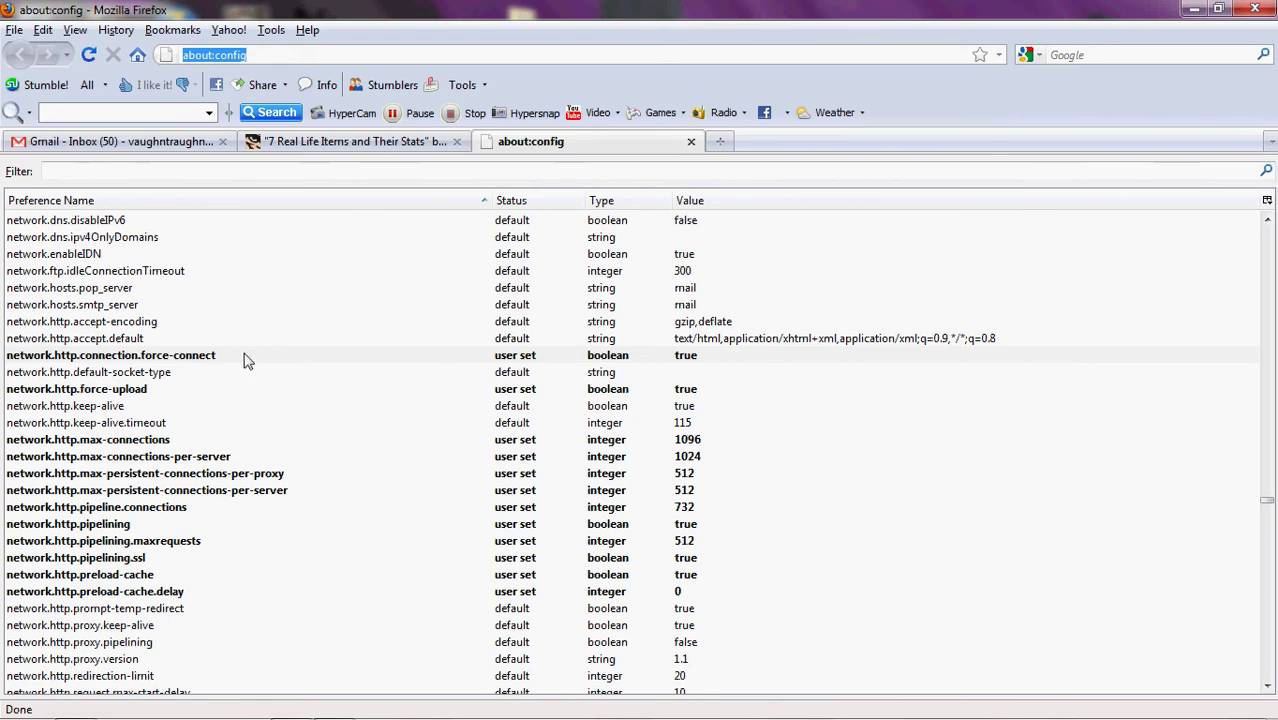
right_click(166, 355)
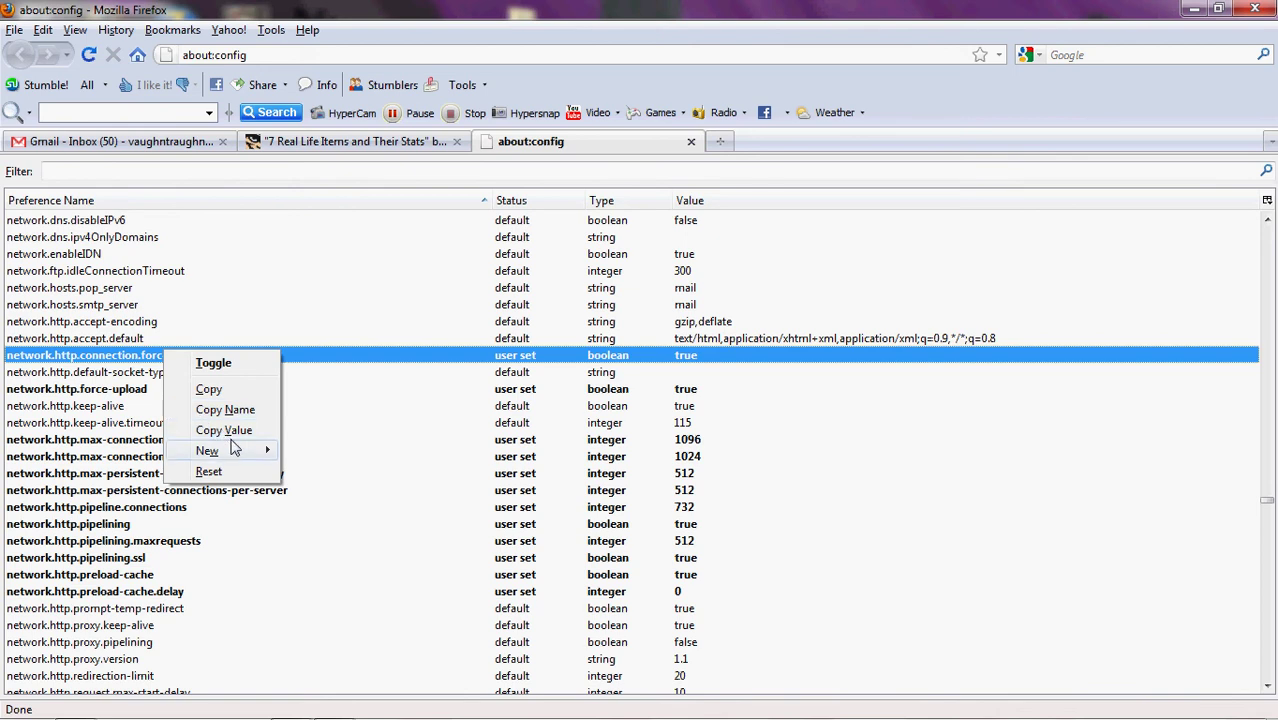
mouse_move(236, 457)
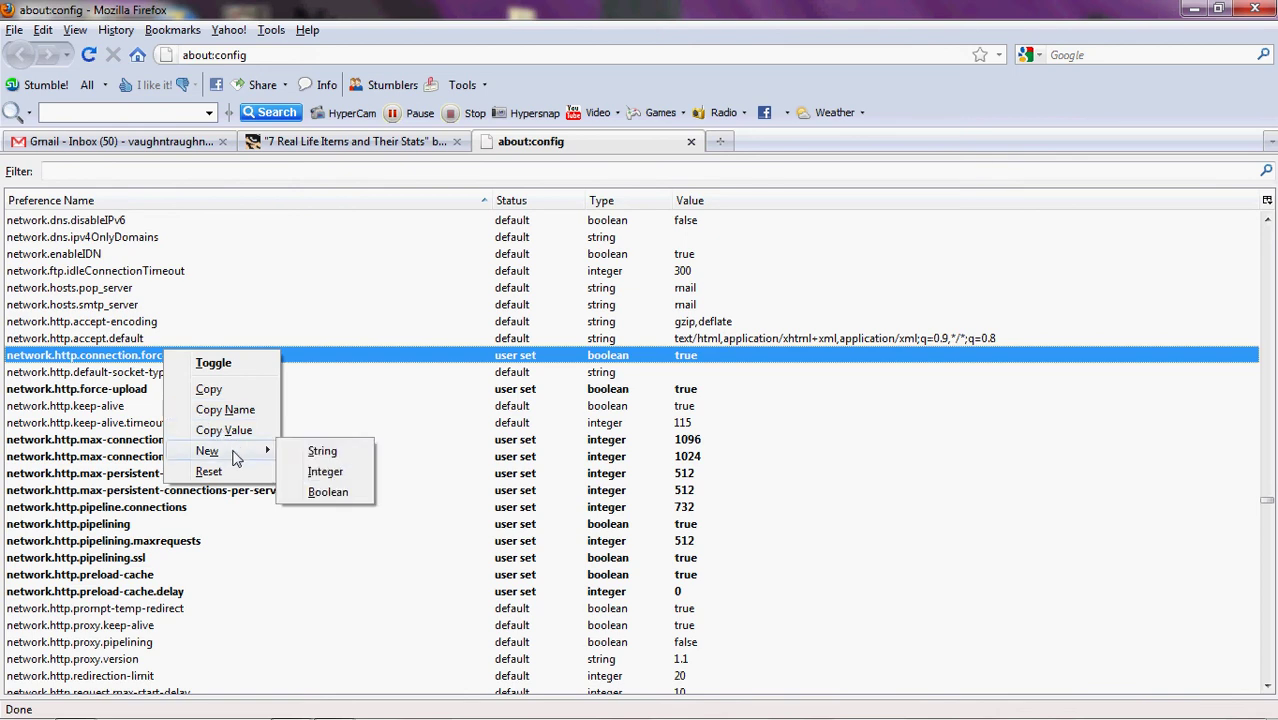
click(327, 493)
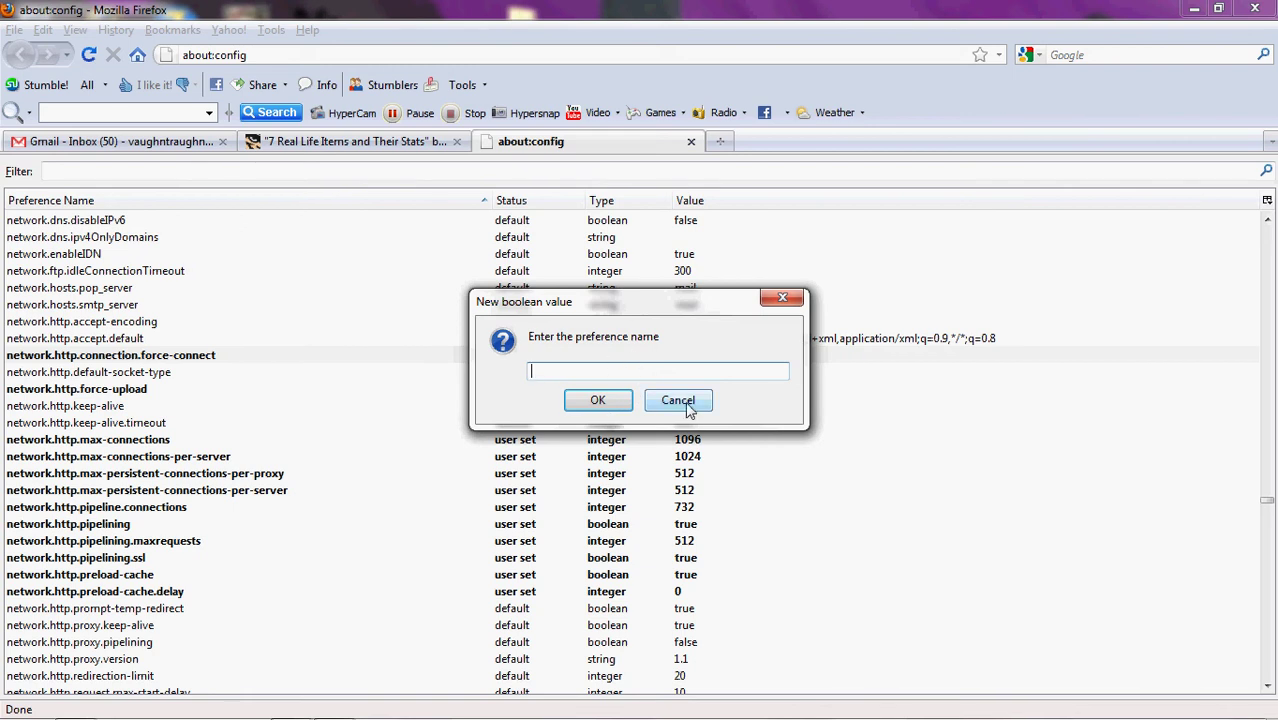
click(686, 405)
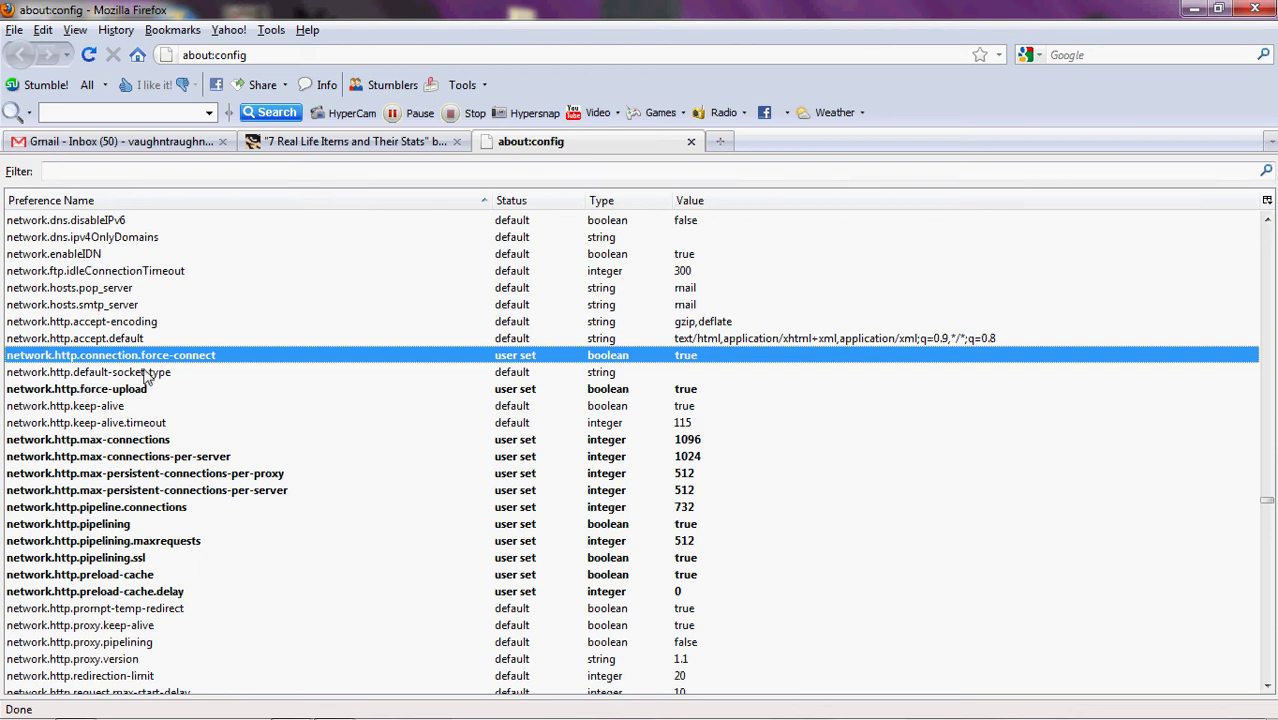
Examine the network.http preferences for forced upload, maximum connections, persistent connections per server and preload cache, including the max-connections value.
click(32, 392)
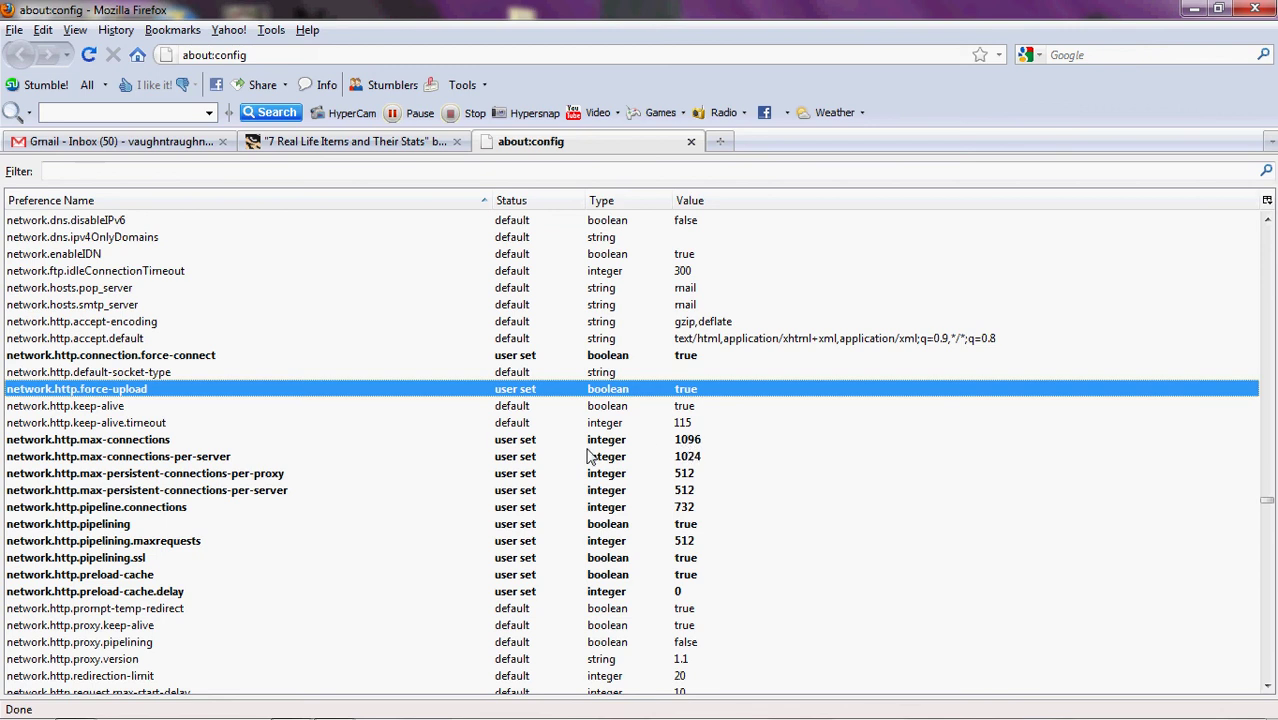
double_click(690, 440)
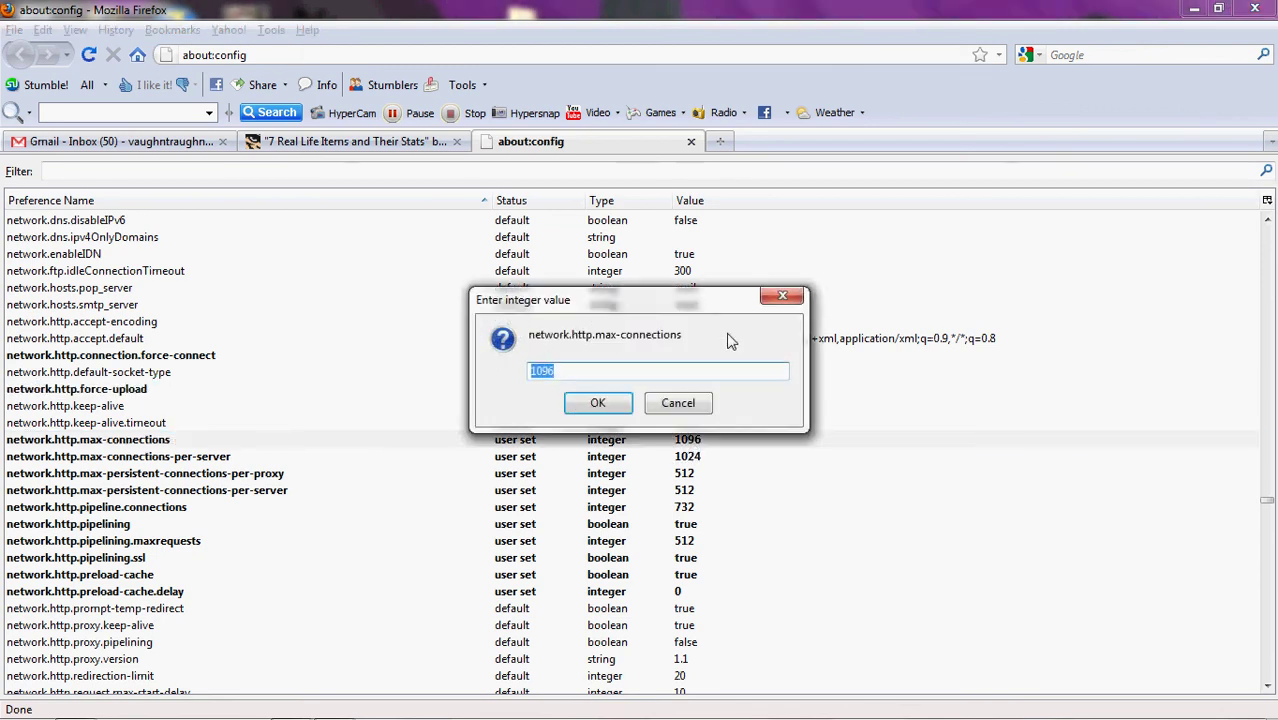
click(598, 403)
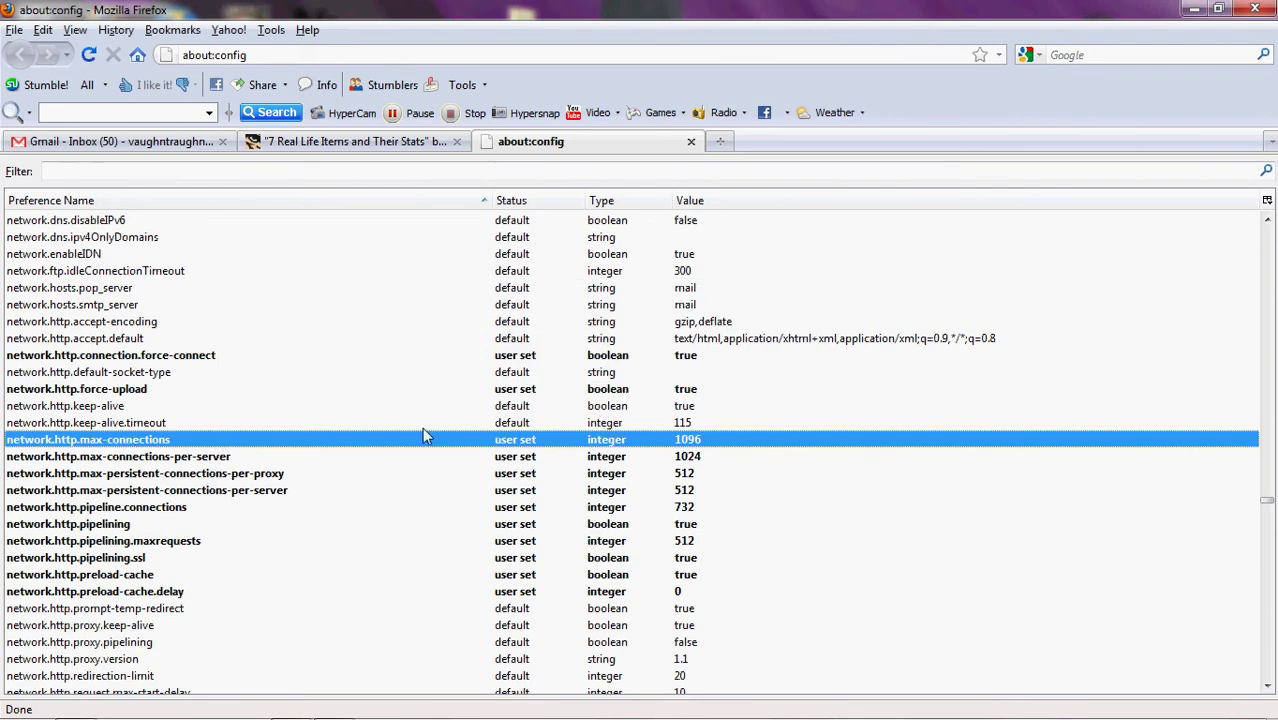
click(211, 459)
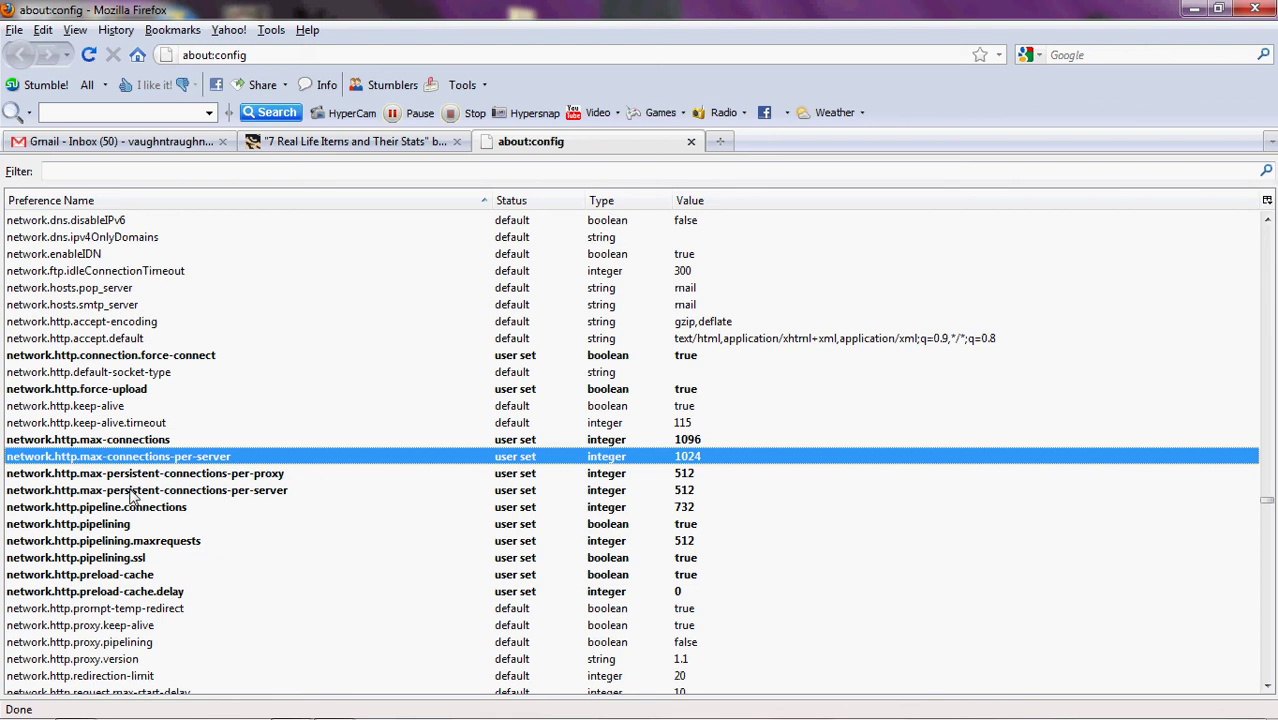
click(284, 492)
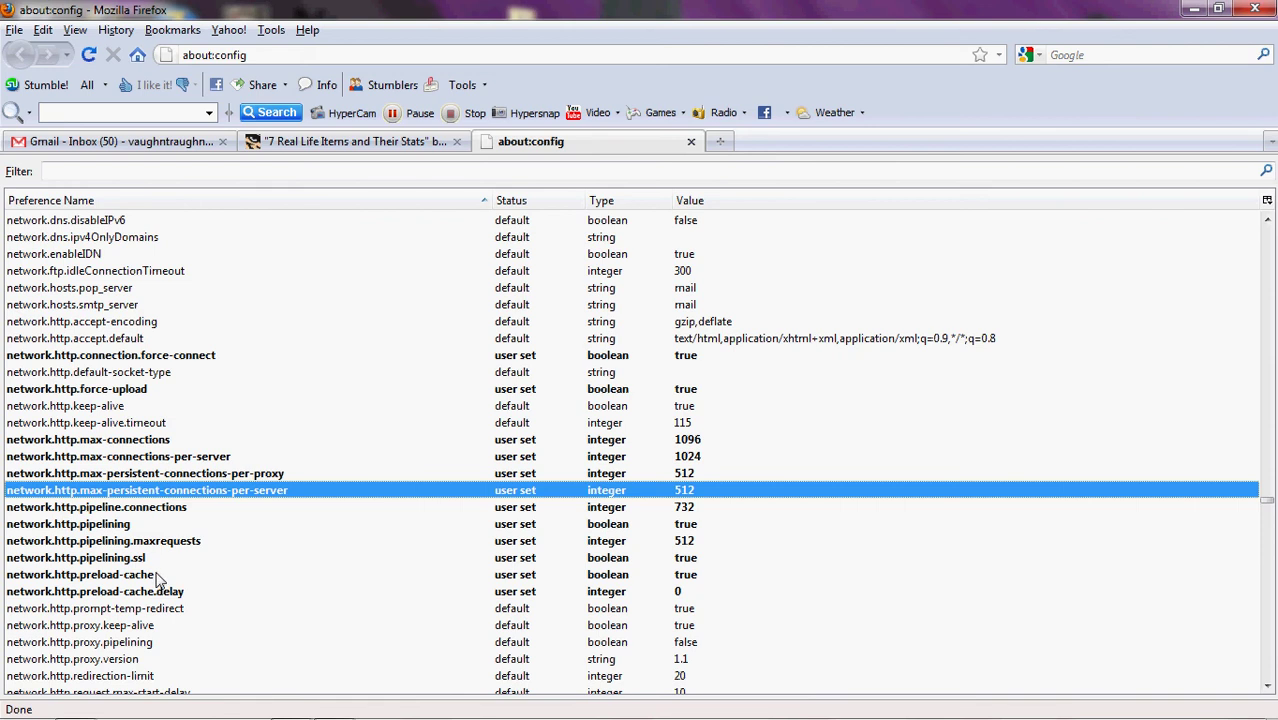
click(70, 576)
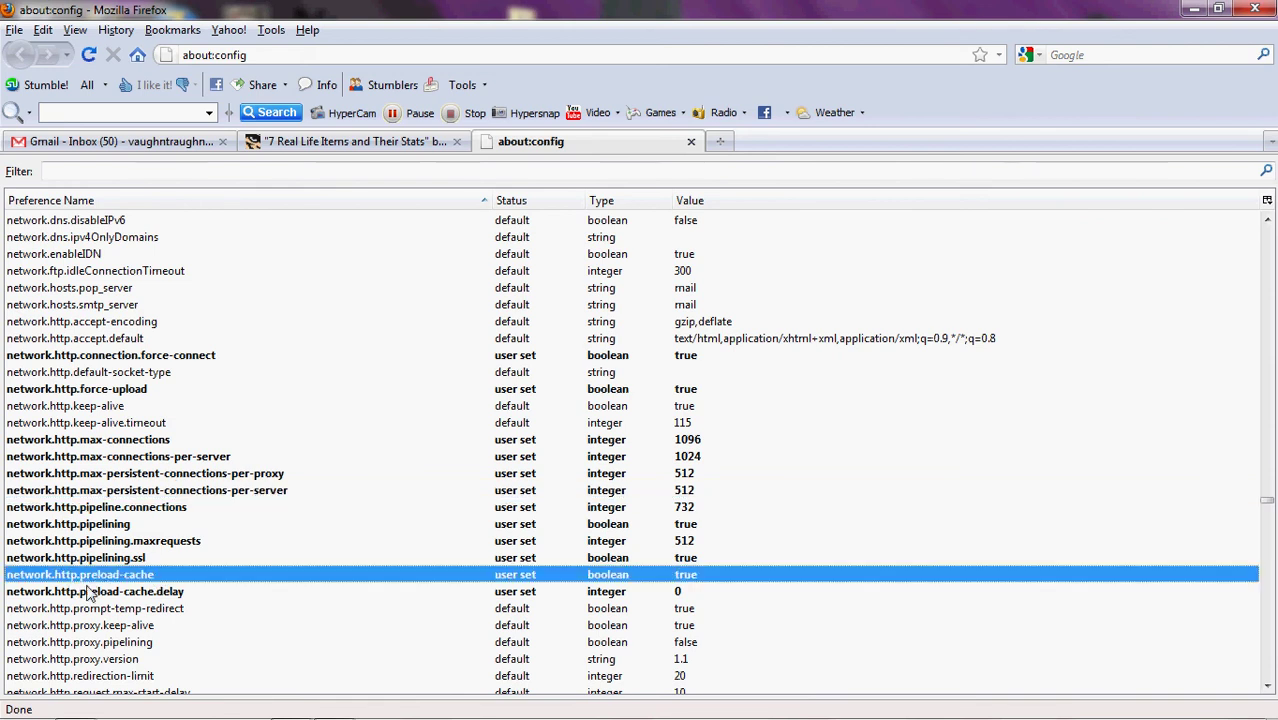
click(101, 595)
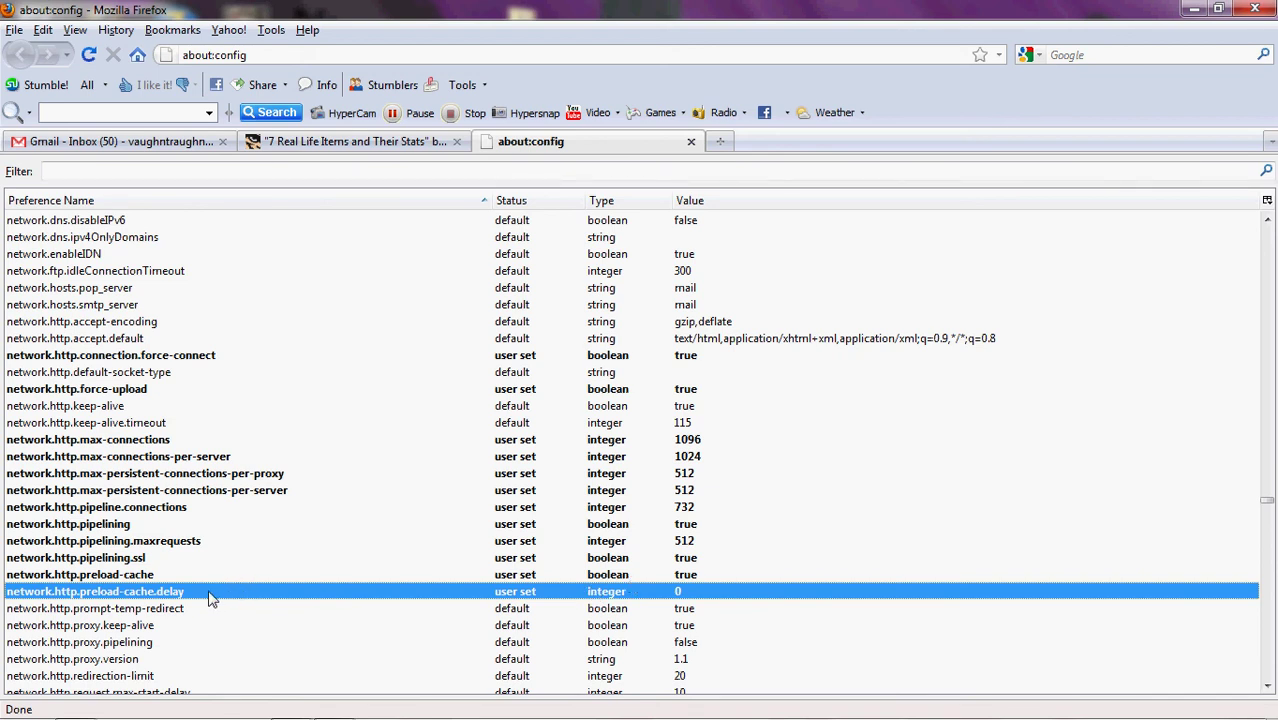
Add a new integer preference under the name network.http.preload-cache, setting that entry to false.
right_click(158, 576)
mouse_move(255, 549)
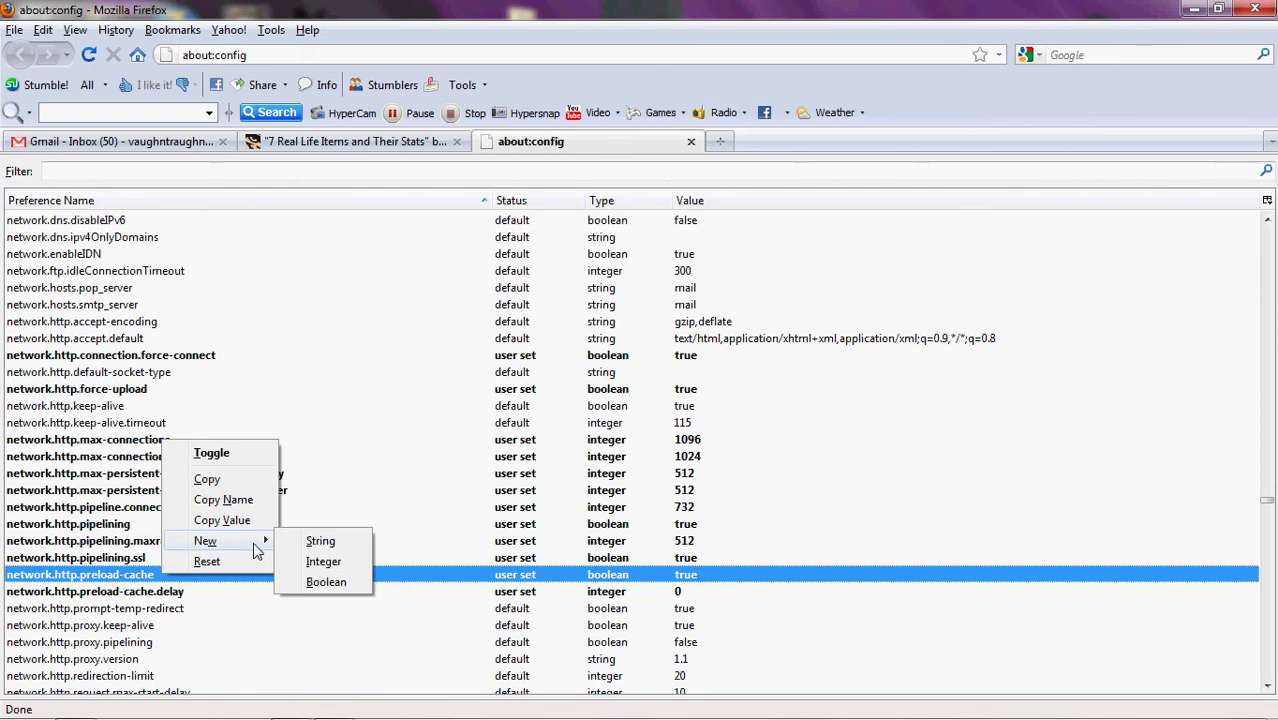
click(338, 562)
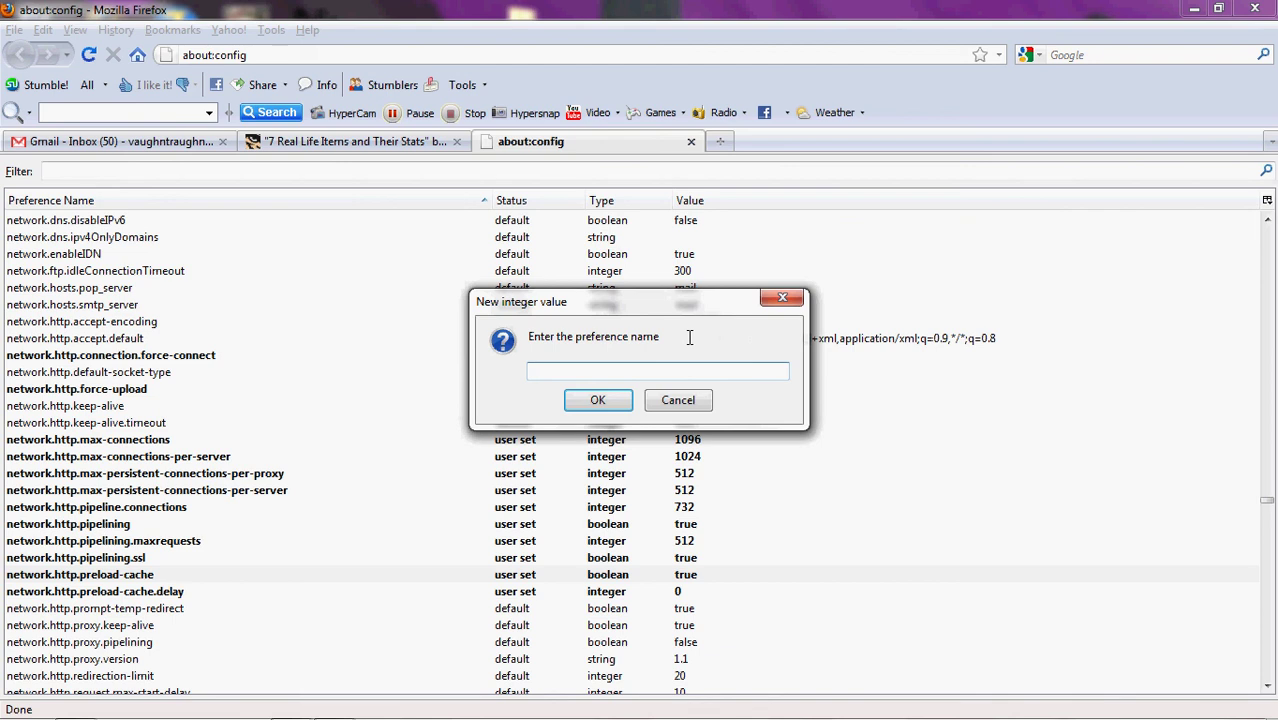
text(network.http.preload-cache)
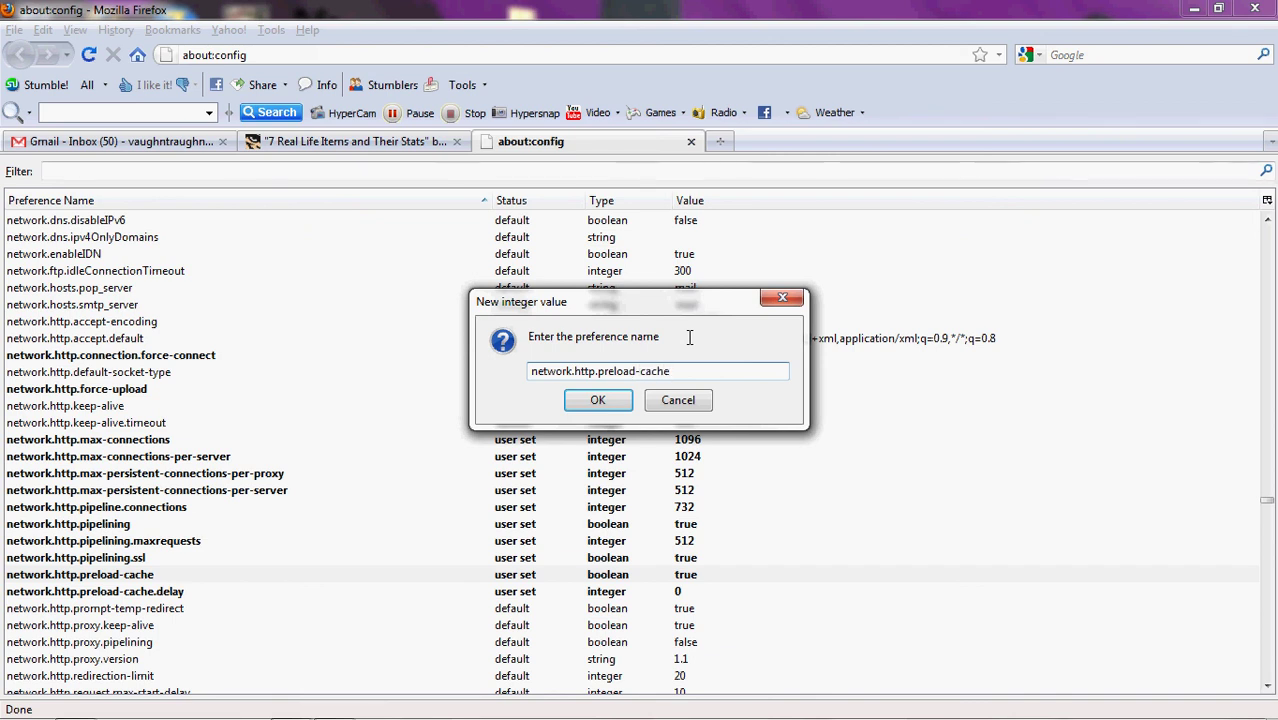
click(605, 400)
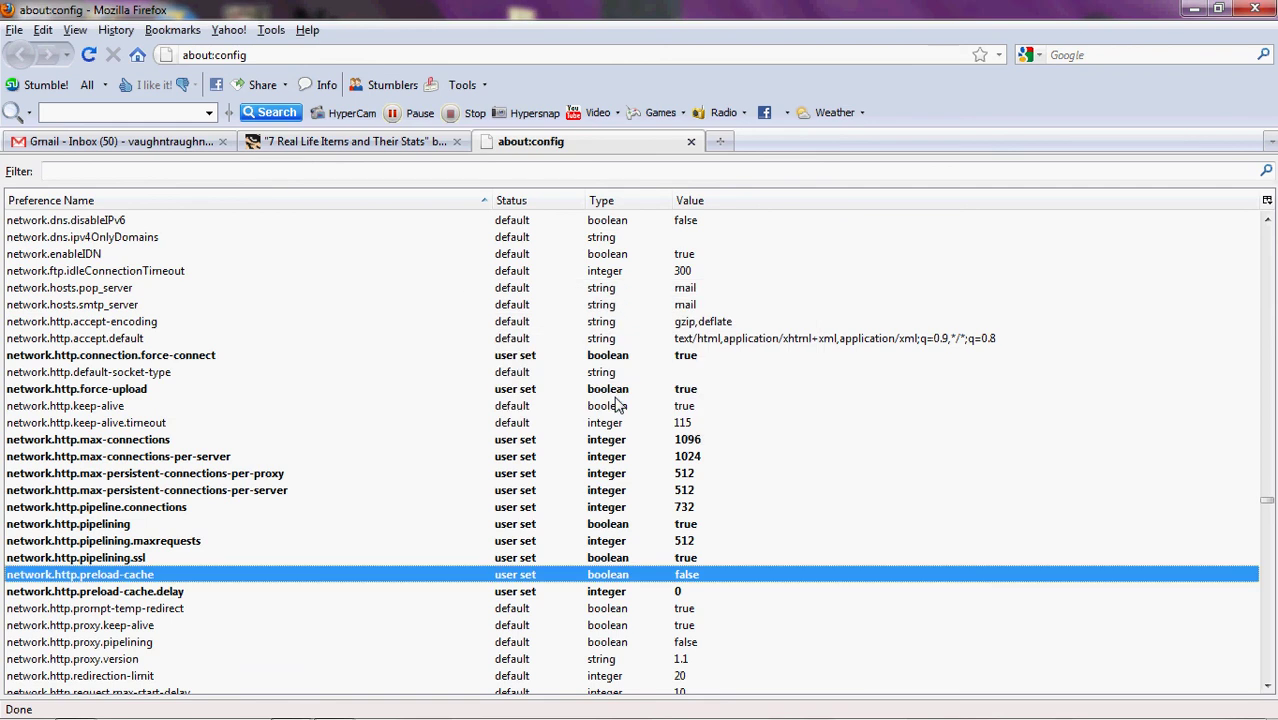
Create a new integer preference named network.http.preload-cache.memory with the value 512.
right_click(254, 583)
mouse_move(340, 545)
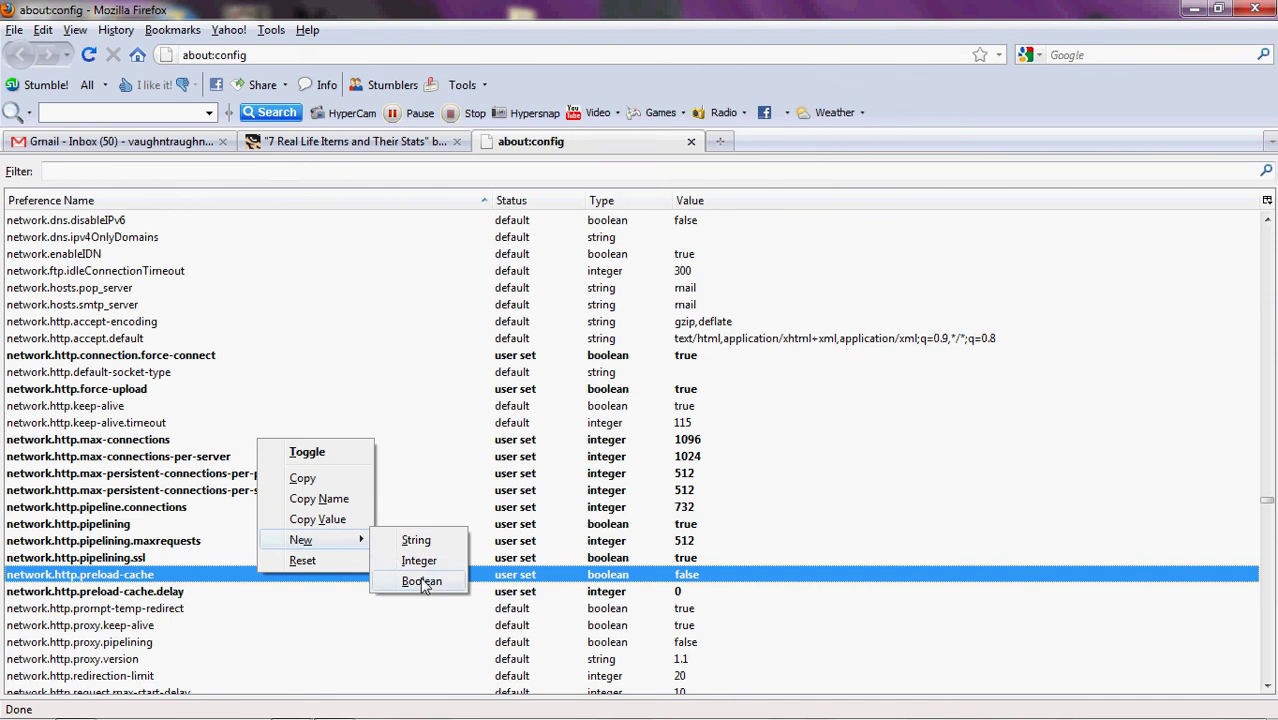
click(420, 561)
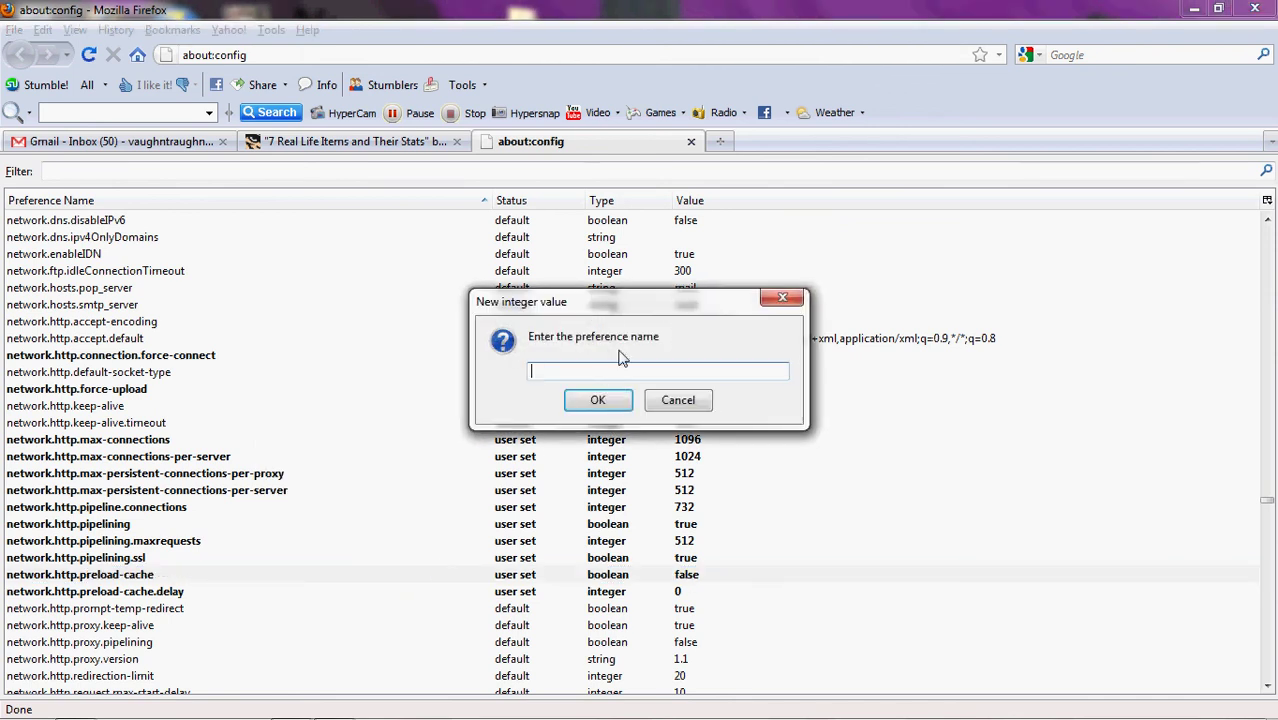
text(network.http.preload-cache.memory)
click(598, 399)
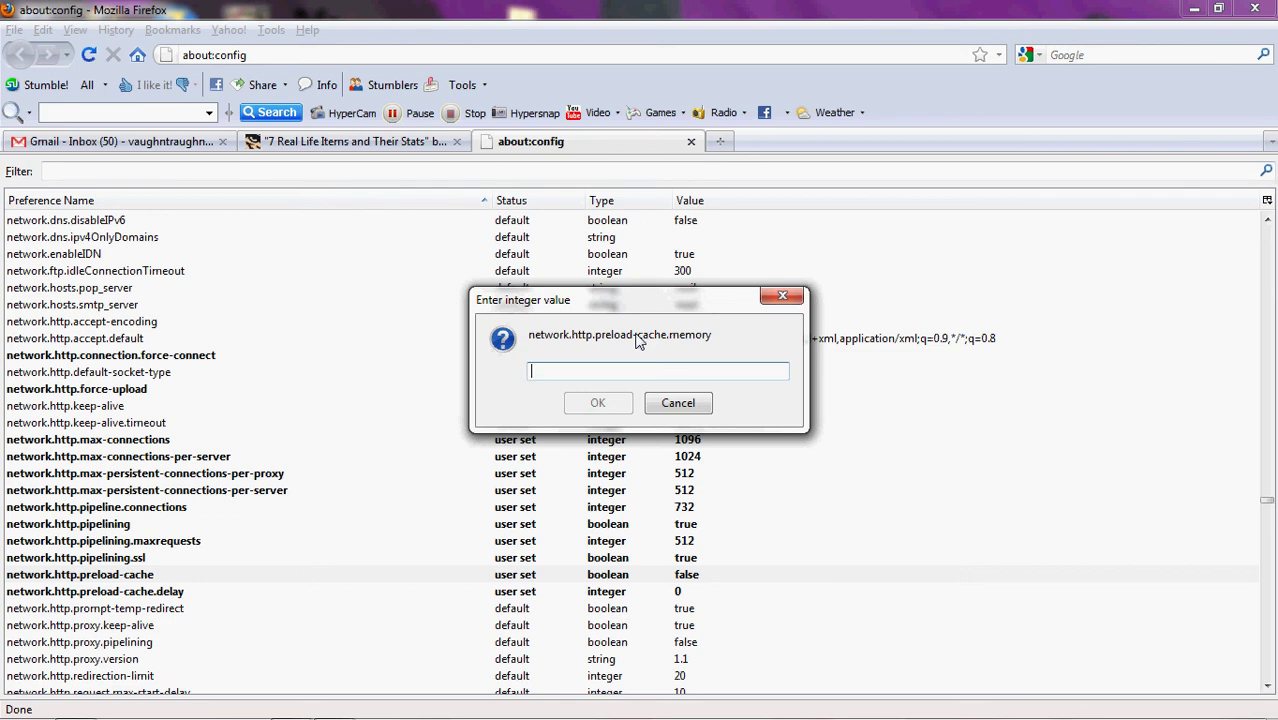
text(512)
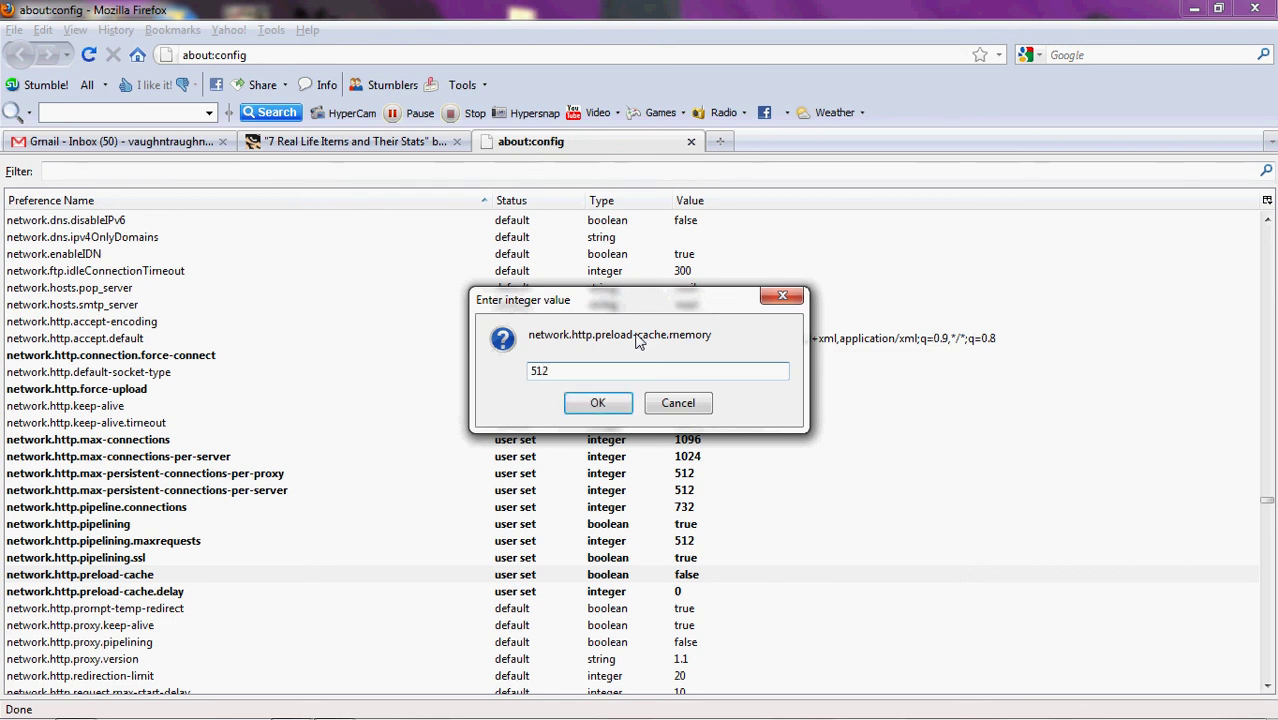
click(600, 403)
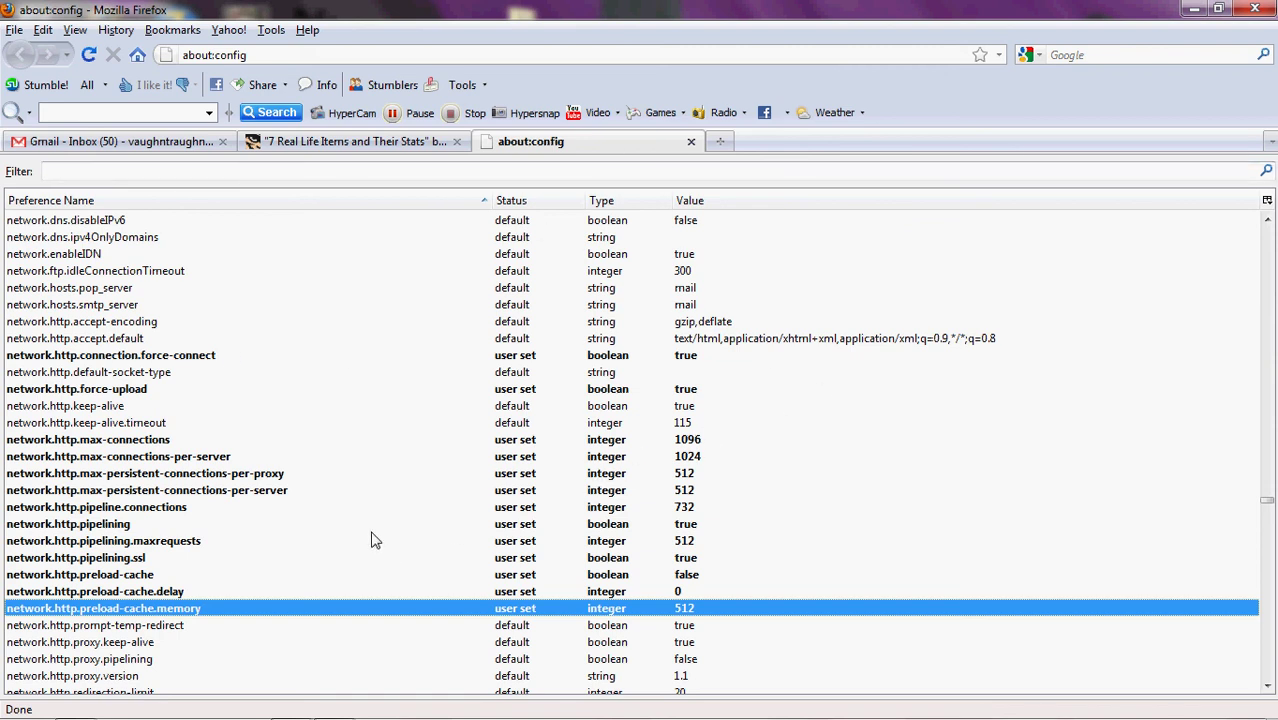
Set the network.http.keep-alive.timeout preference to 1000.
scroll(852, 366, down, 2)
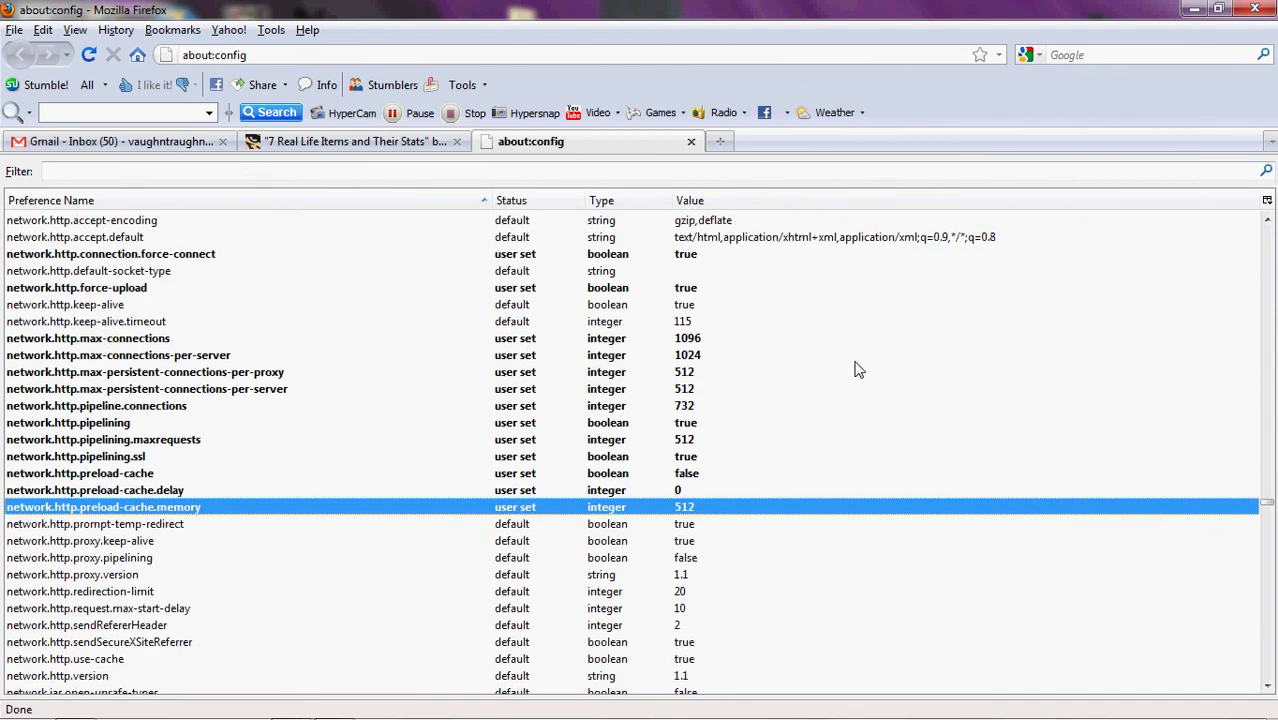
scroll(290, 488, up, 5)
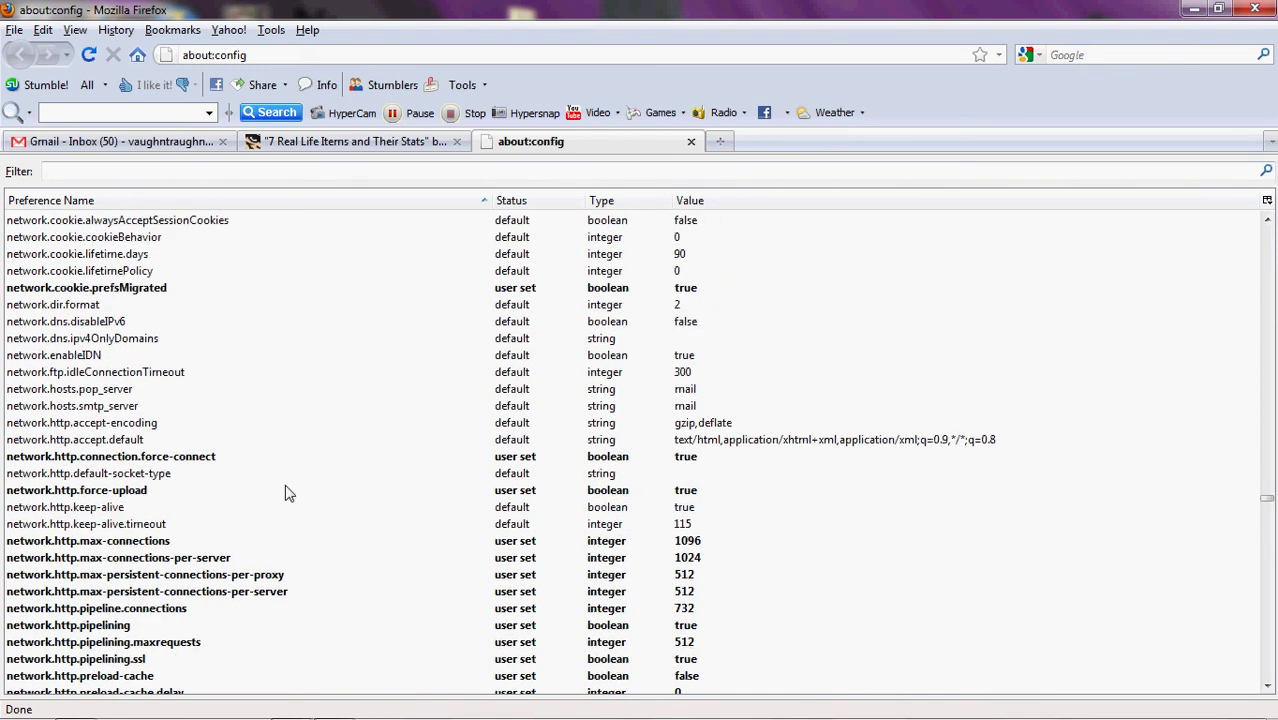
scroll(330, 421, up, 6)
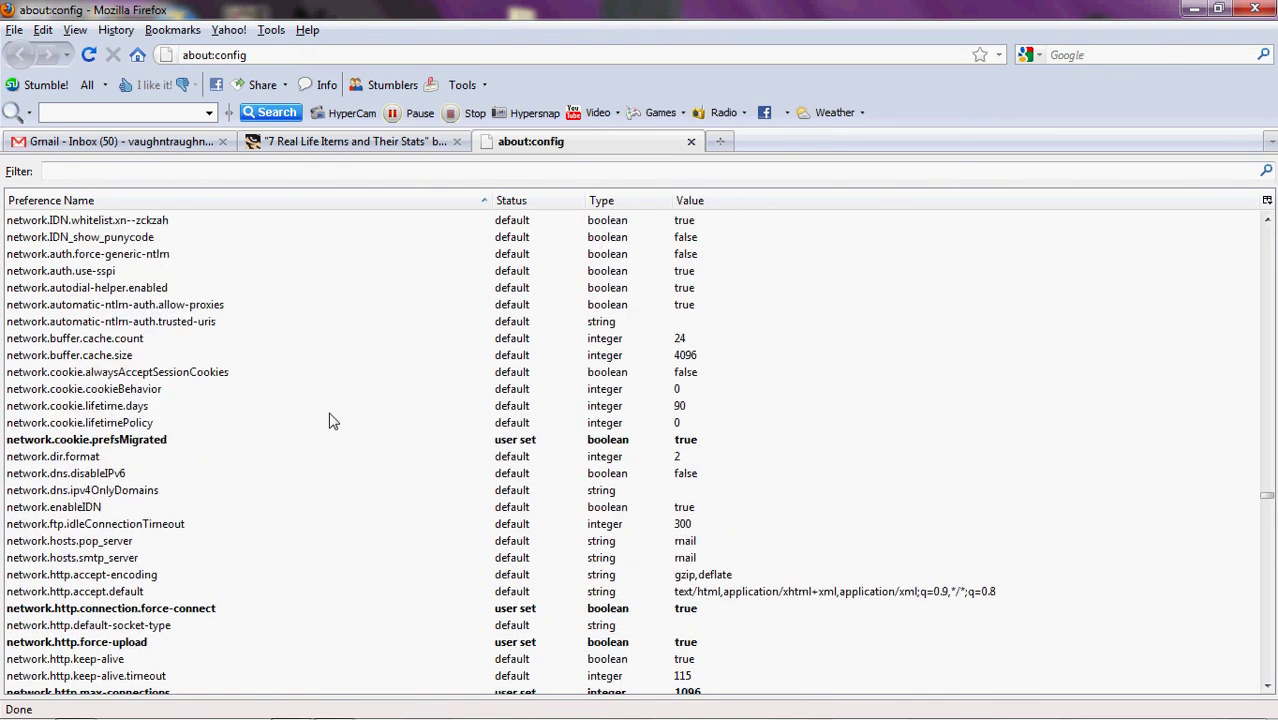
scroll(335, 419, down, 8)
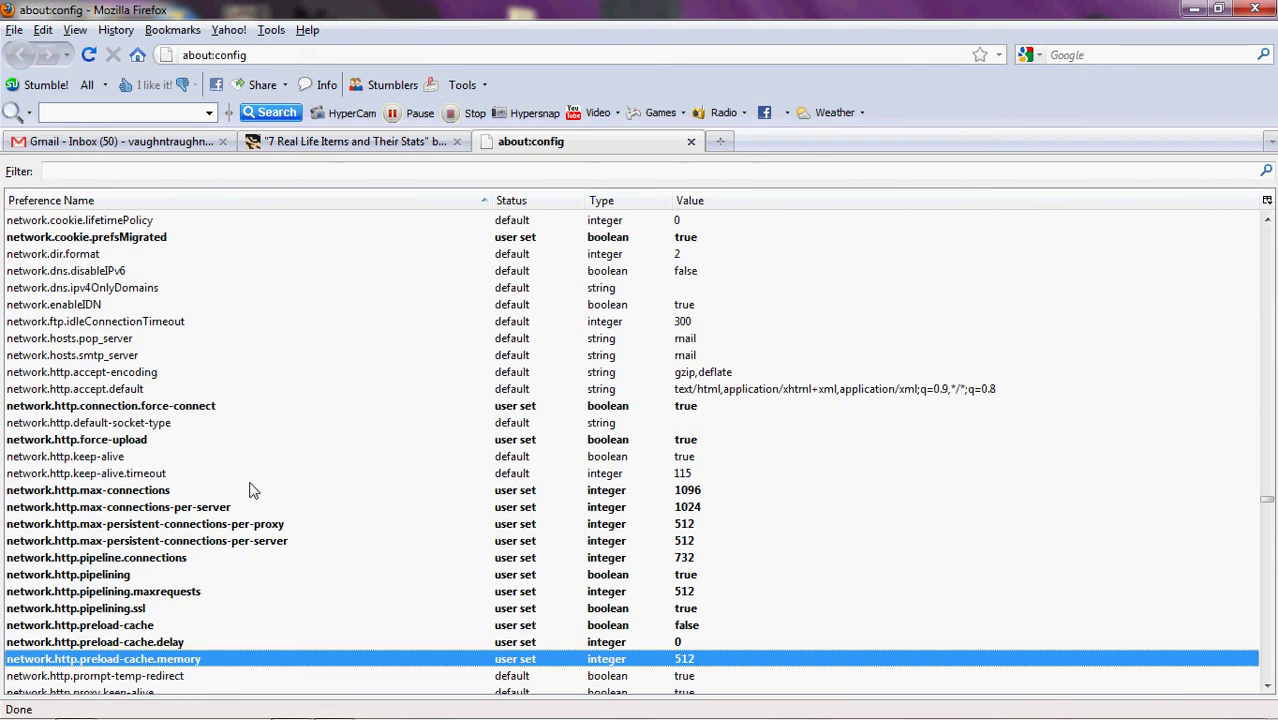
double_click(679, 475)
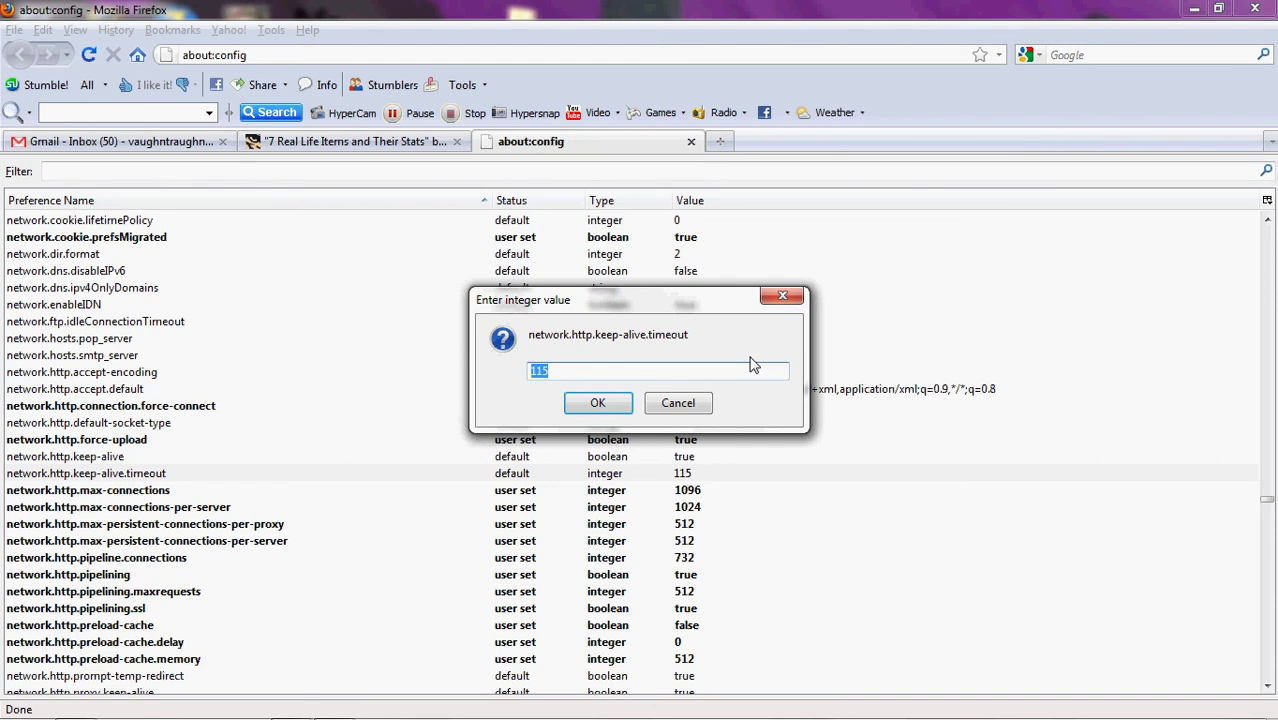
text(1000)
click(583, 403)
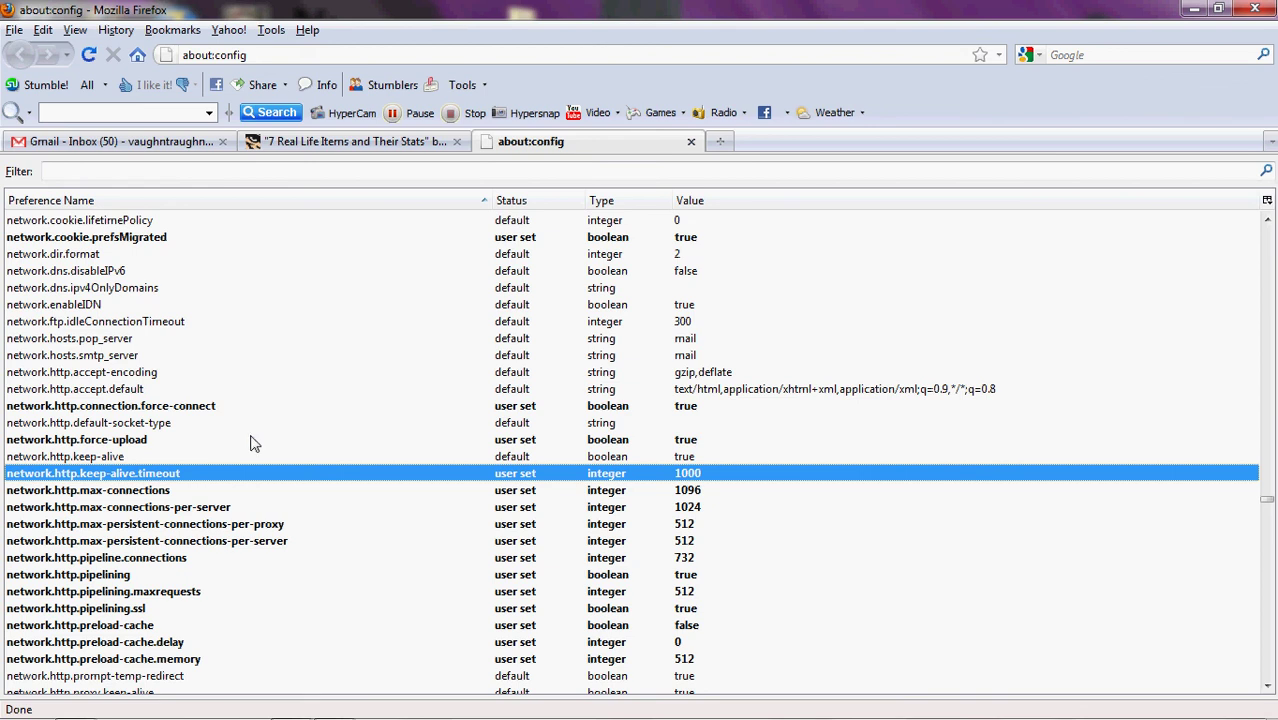
Minimize the Firefox window and bring up the HyperCam recorder window.
scroll(760, 578, down, 2)
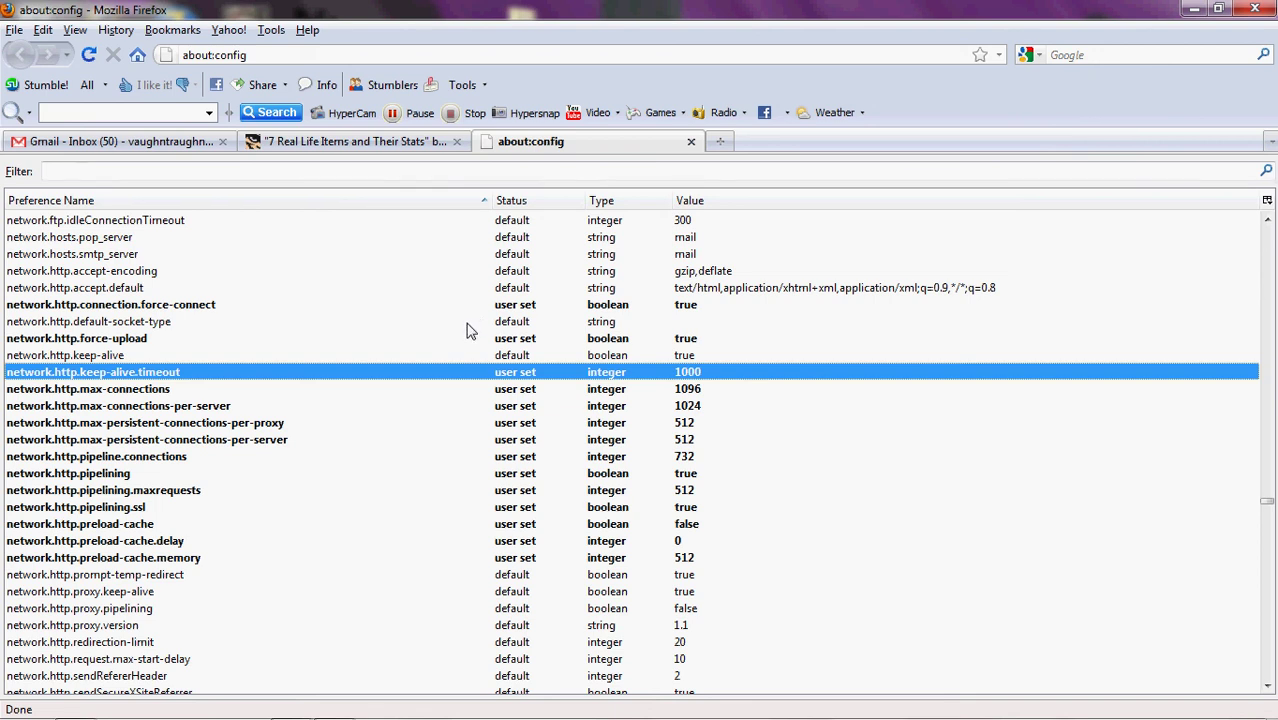
scroll(470, 331, up, 2)
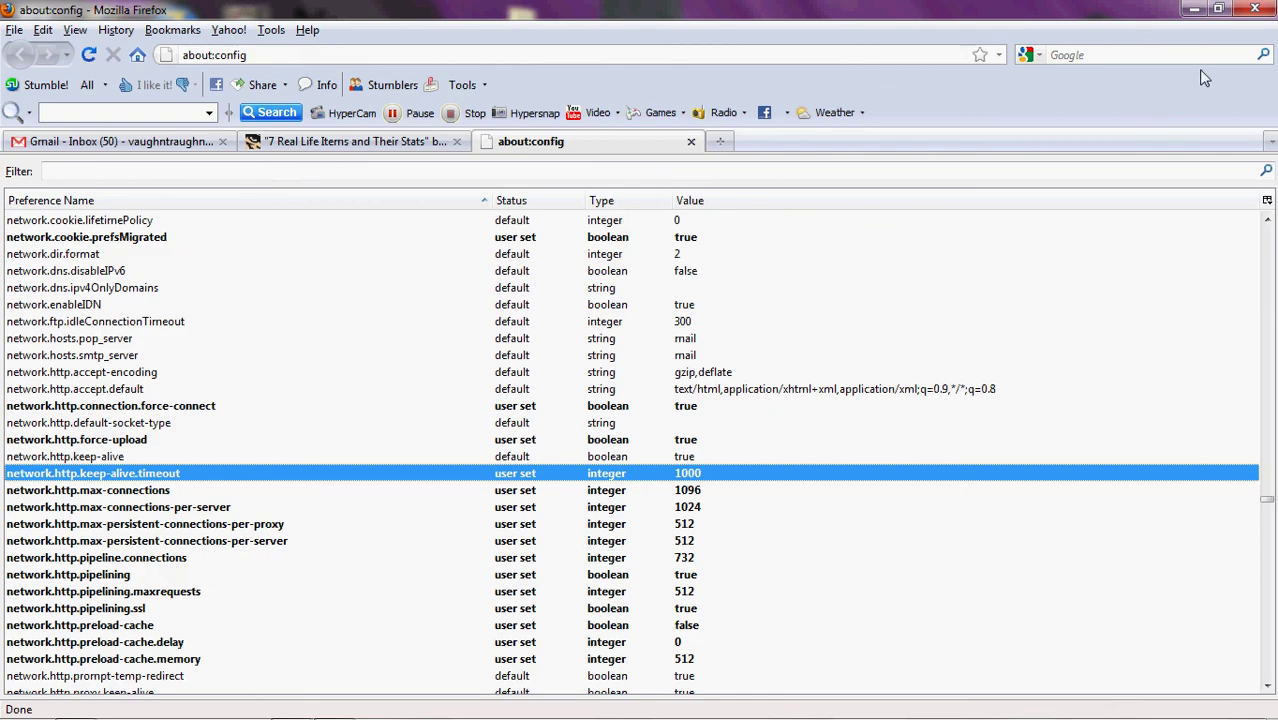
click(1193, 9)
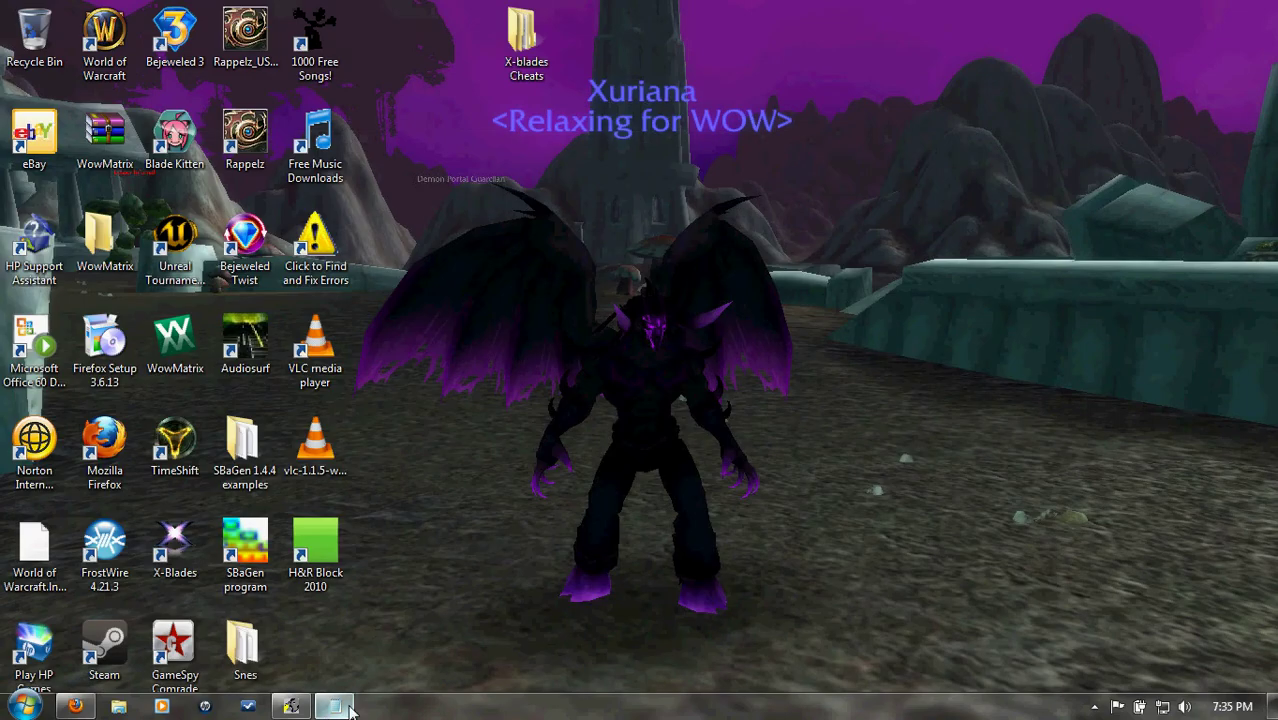
click(334, 706)
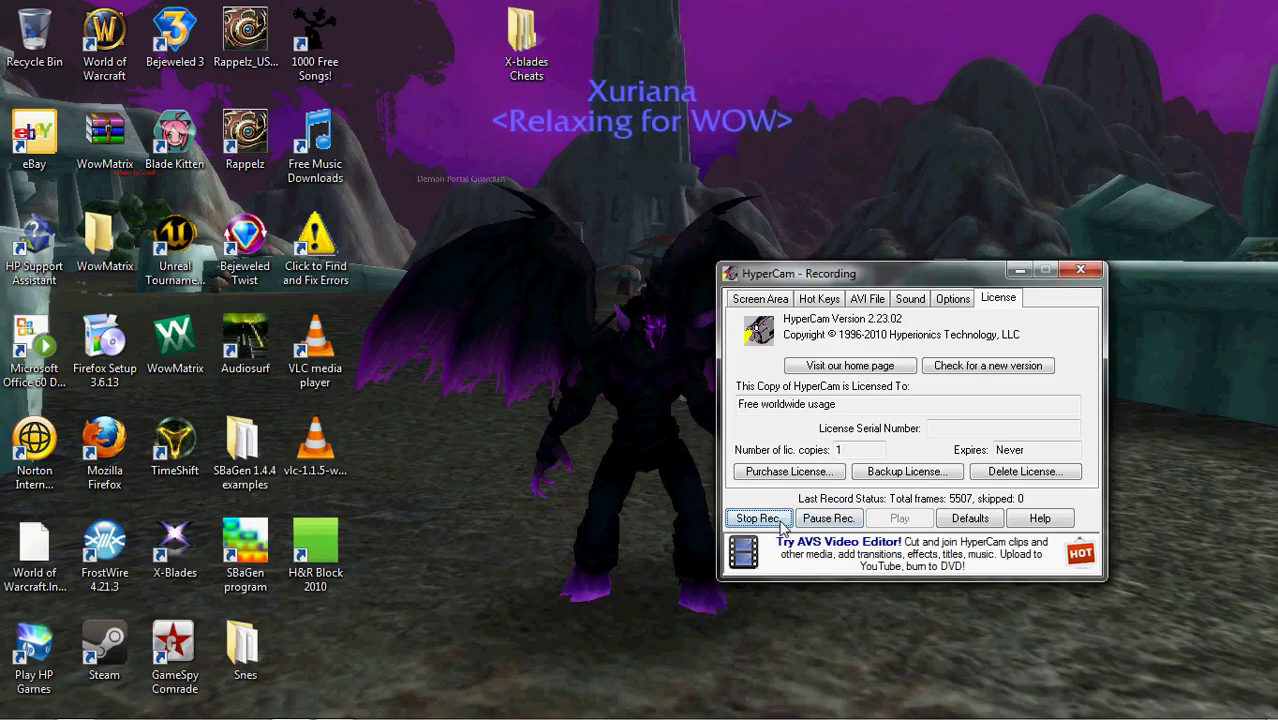